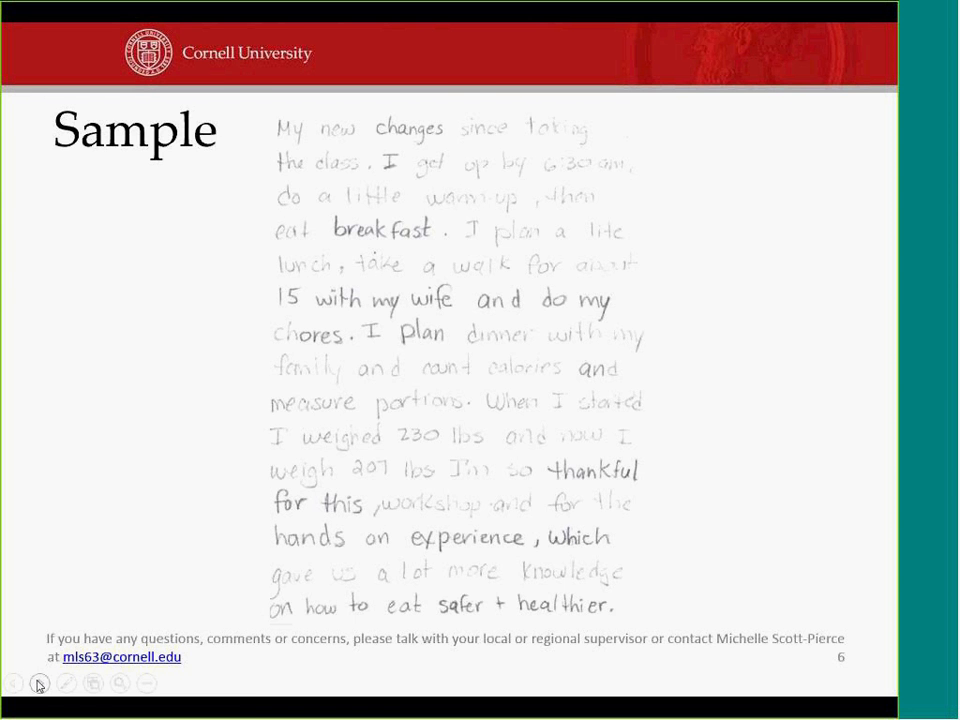
- Advance the slide show past the handwritten sample and the slide introducing the program impact review
click(39, 684)
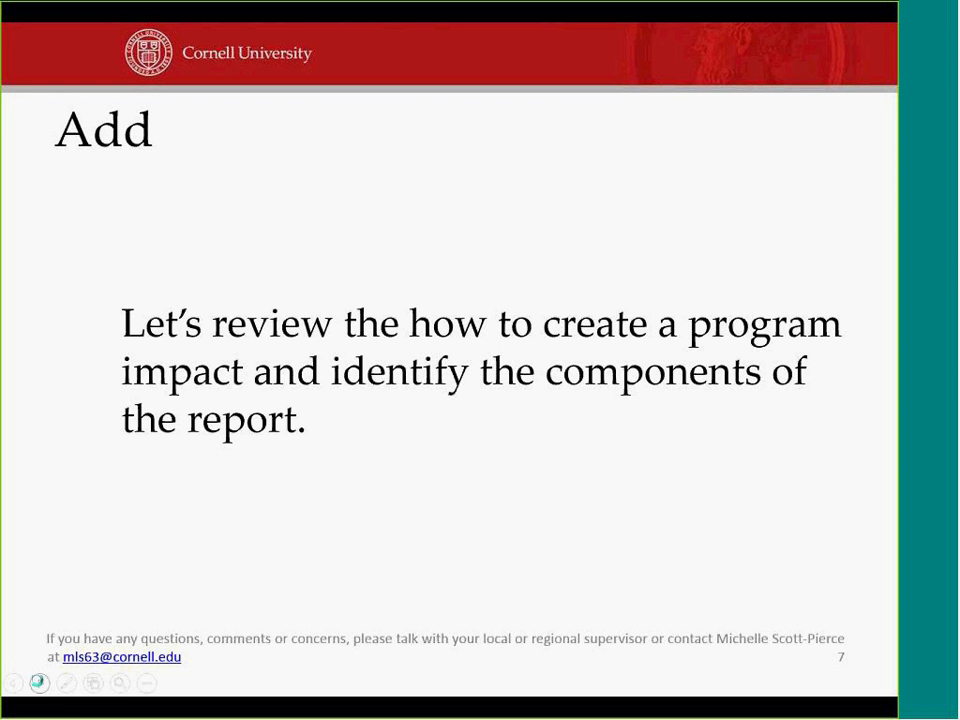
click(36, 685)
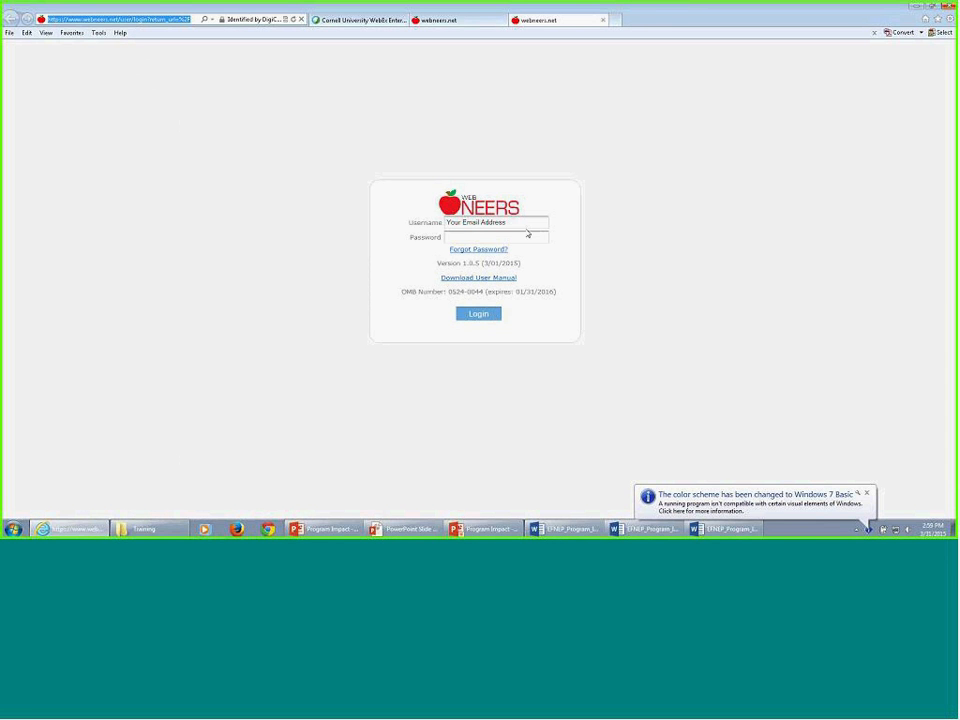
- Switch to WebNEERS in the browser and log in with the saved account e-mail and its stored password
click(524, 224)
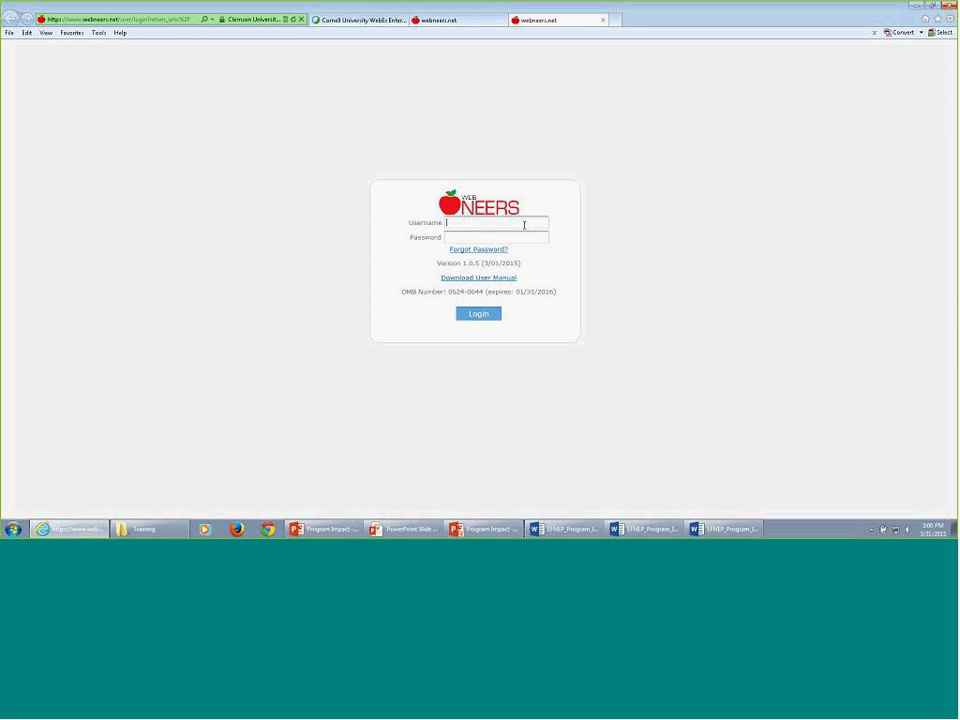
text(mls)
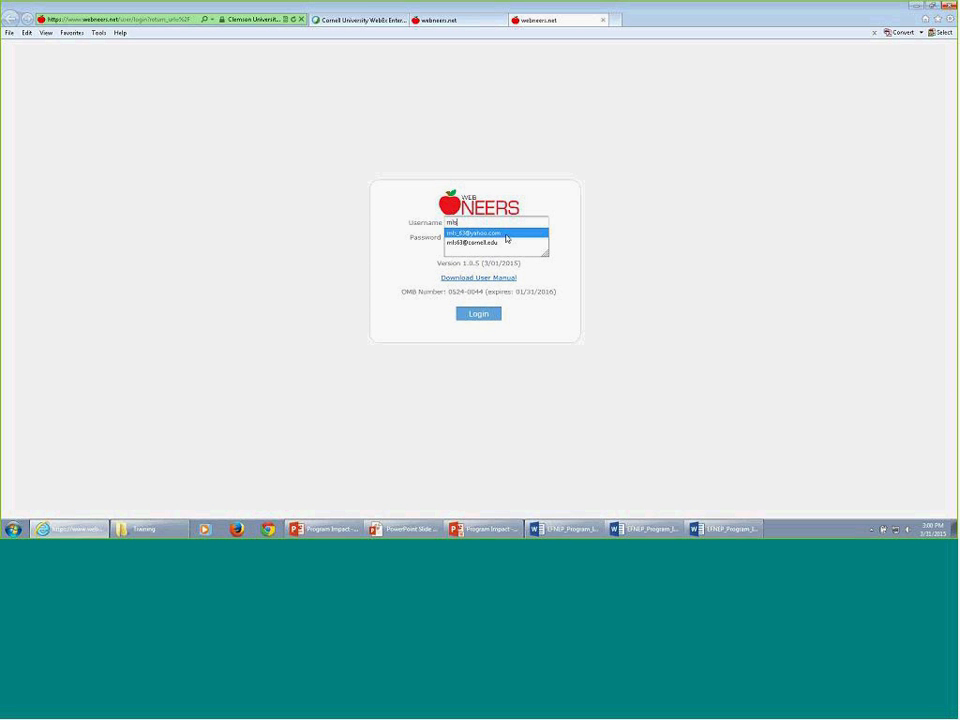
click(497, 234)
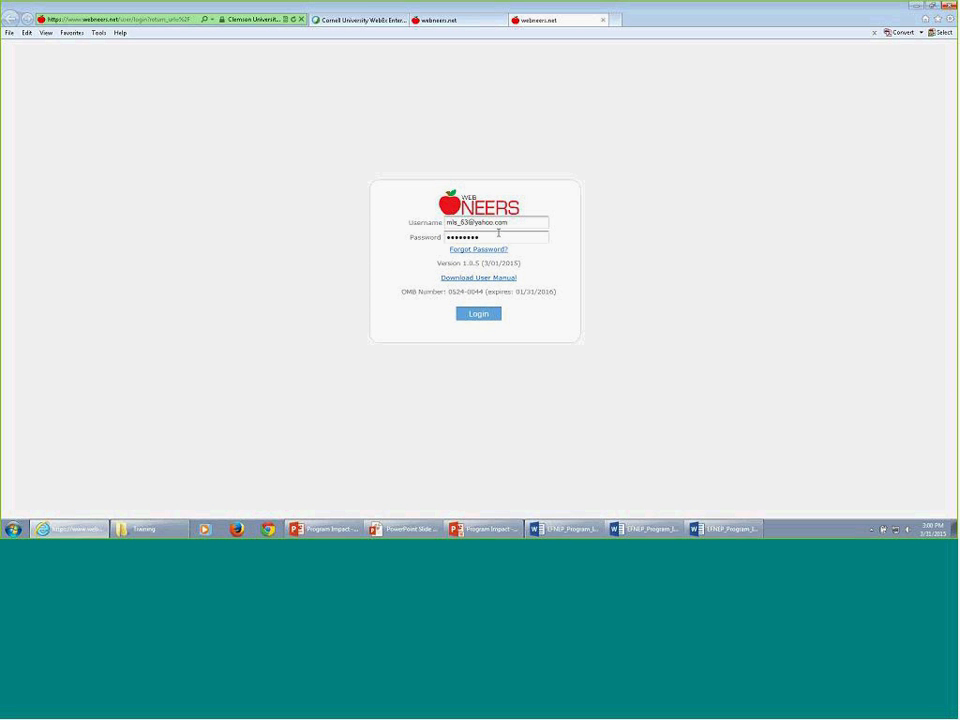
click(484, 317)
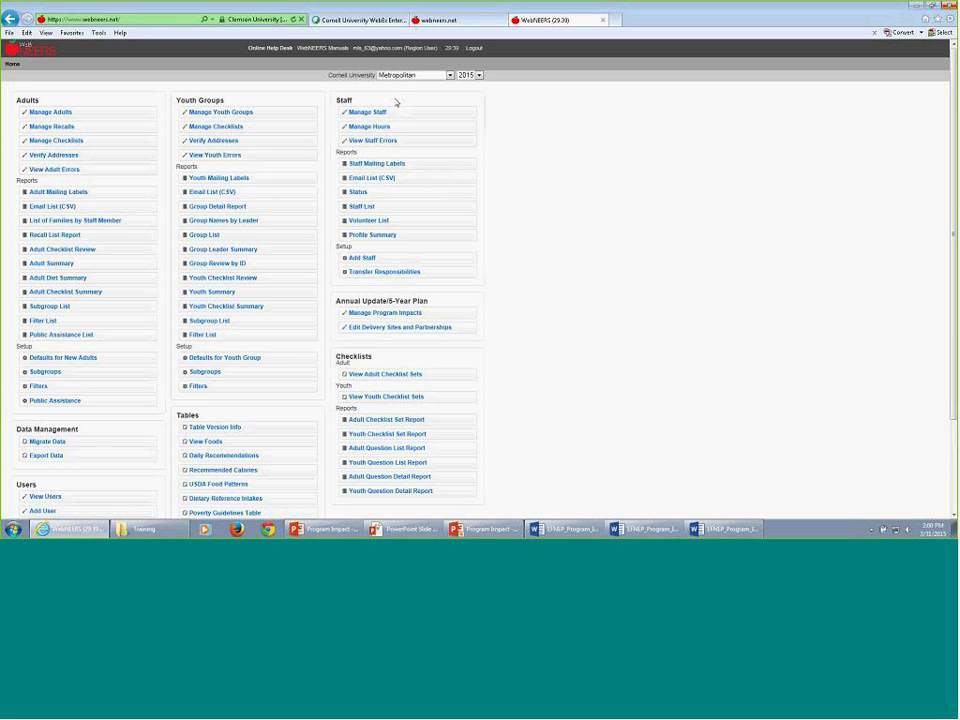
- Delete the existing "Making Changes Across the Lifespan!" entry from the managed program impacts
click(380, 313)
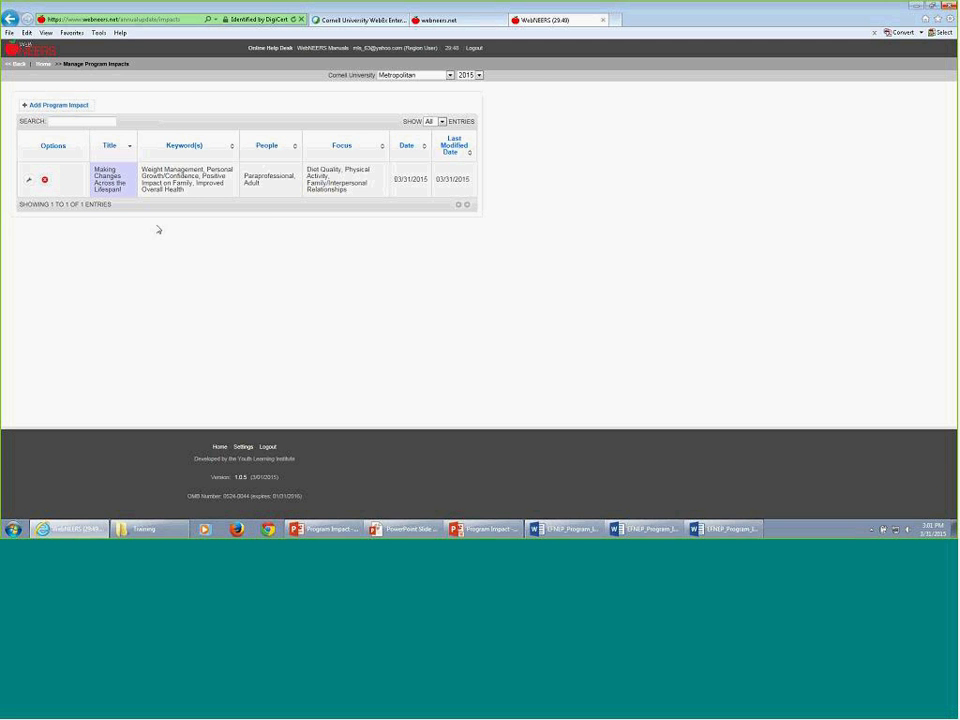
click(44, 182)
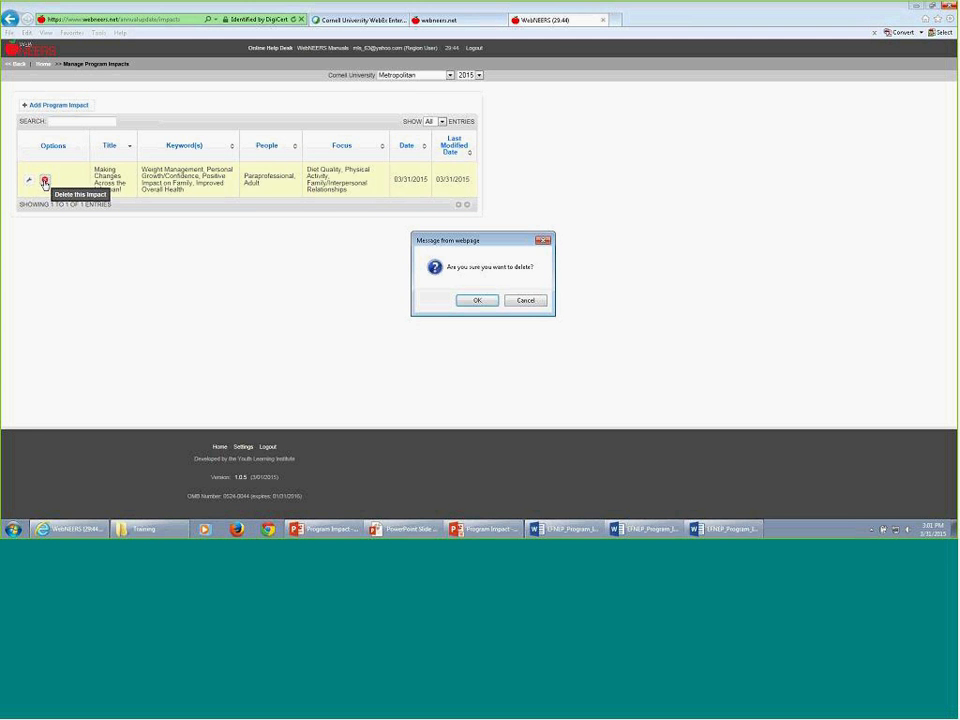
click(476, 301)
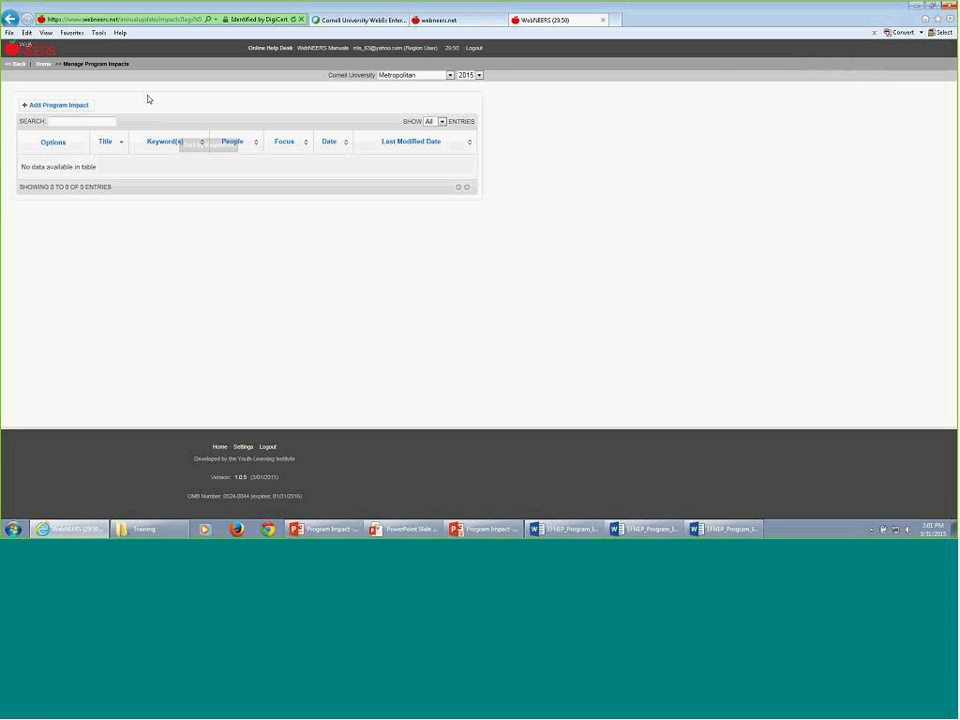
- Add a program impact titled "Making Changes Across The Lifespan!", dated 12/14/2014, with Submit for Institute Use turned off
click(47, 108)
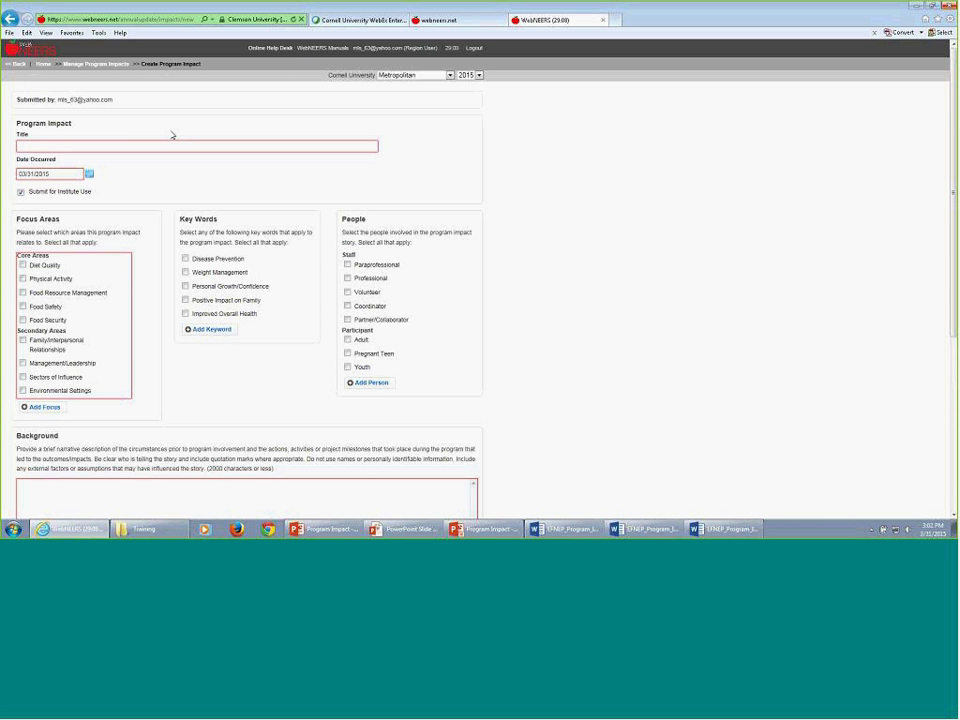
click(90, 144)
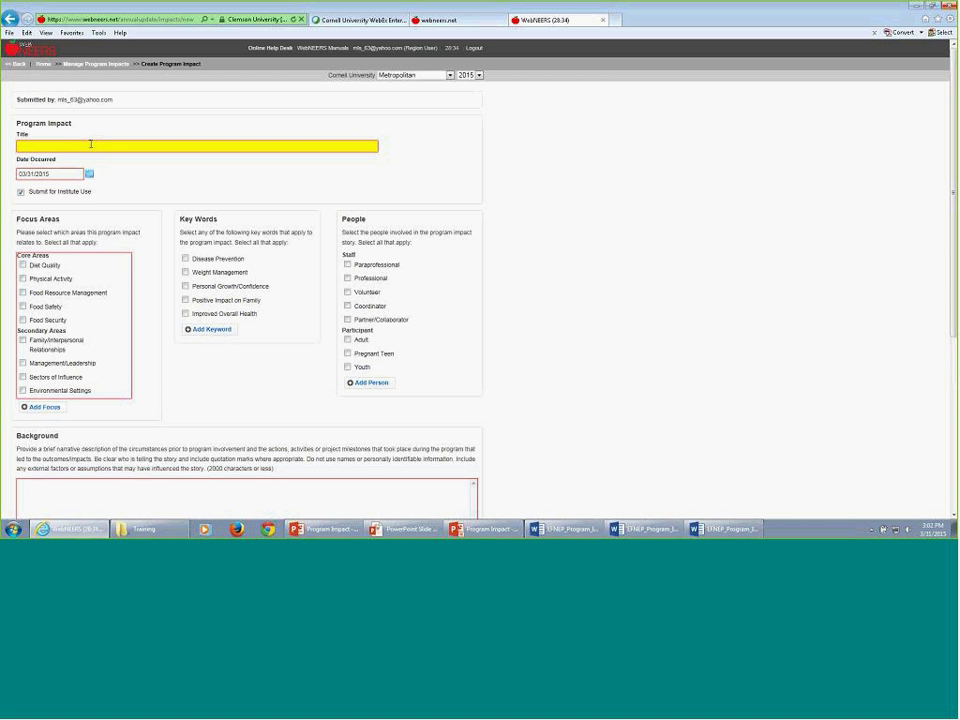
text(Making Changes Across The Lifespan!)
key(Tab)
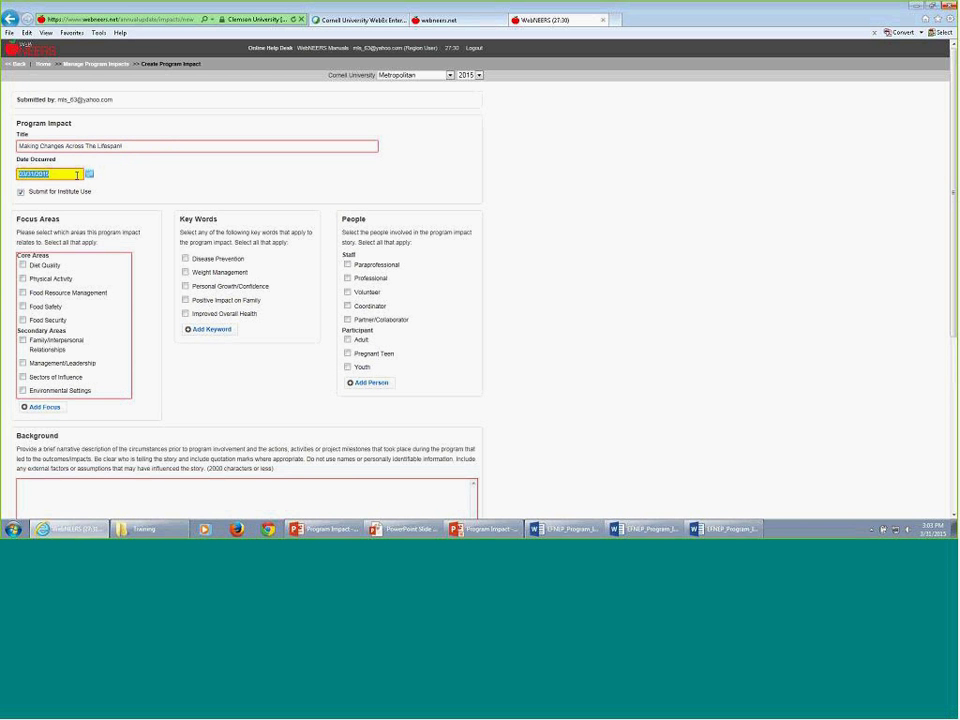
text(12/14/2014)
click(21, 193)
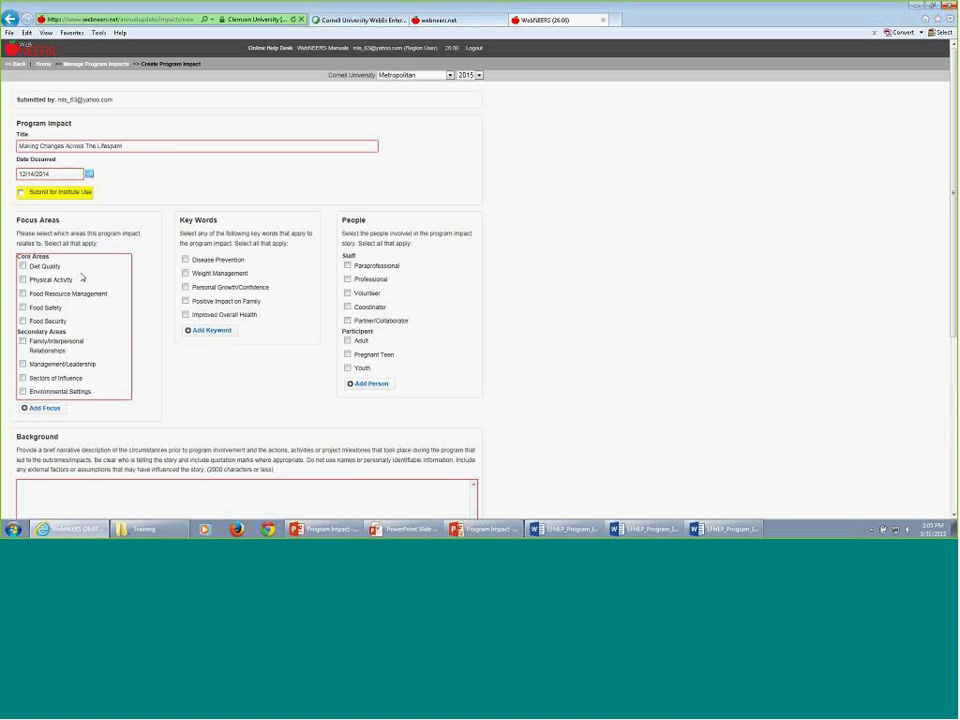
- Select the focus areas Diet Quality, Physical Activity and Family/Interpersonal Relationships for the program impact
click(23, 266)
click(23, 281)
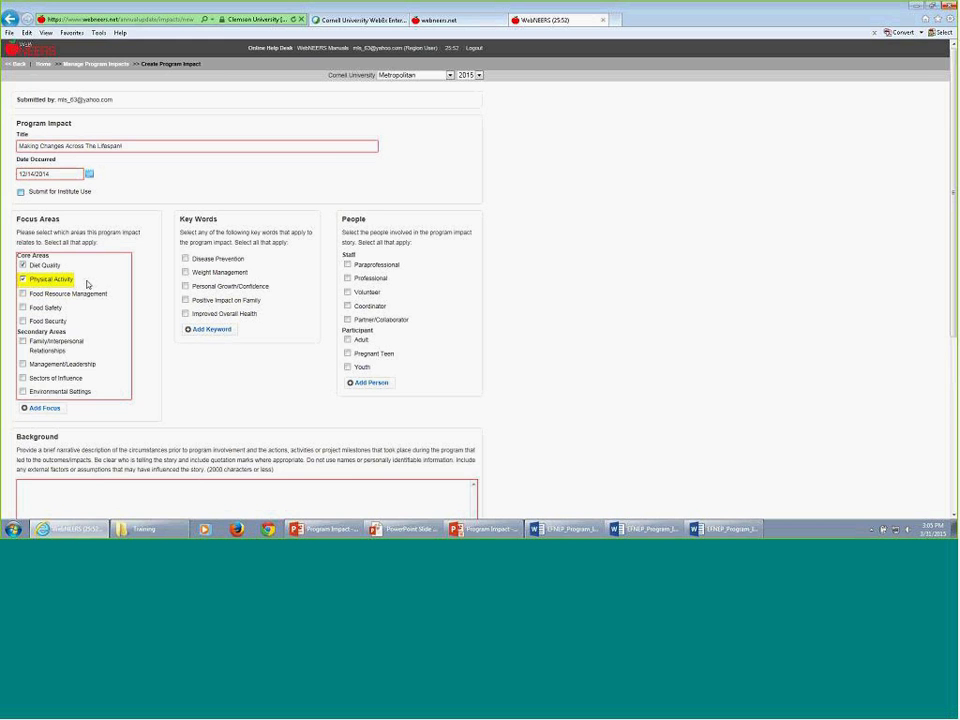
scroll(87, 284, down, 1)
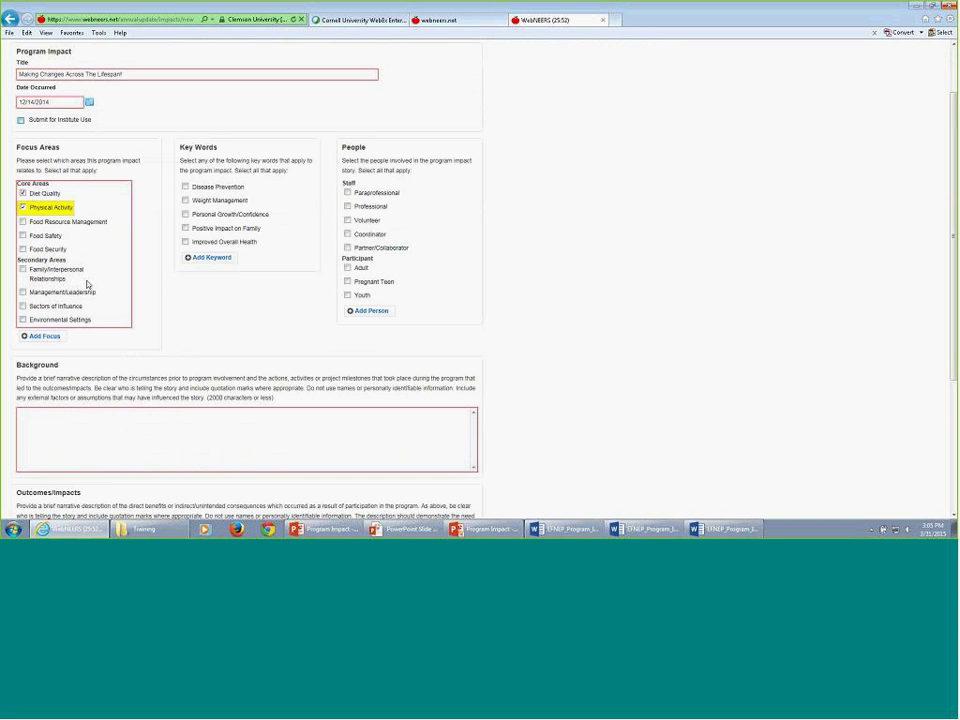
click(23, 270)
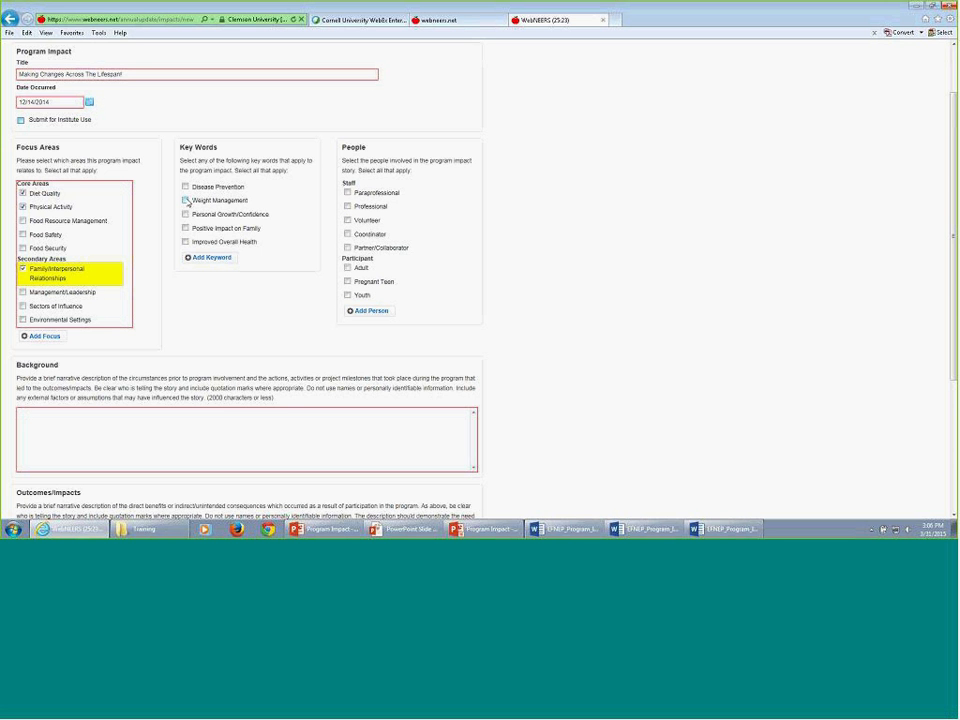
- Select key words Weight Management, Personal Growth/Confidence, Positive Impact on Family and Improved Overall Health, plus people Paraprofessional and Adult
click(186, 200)
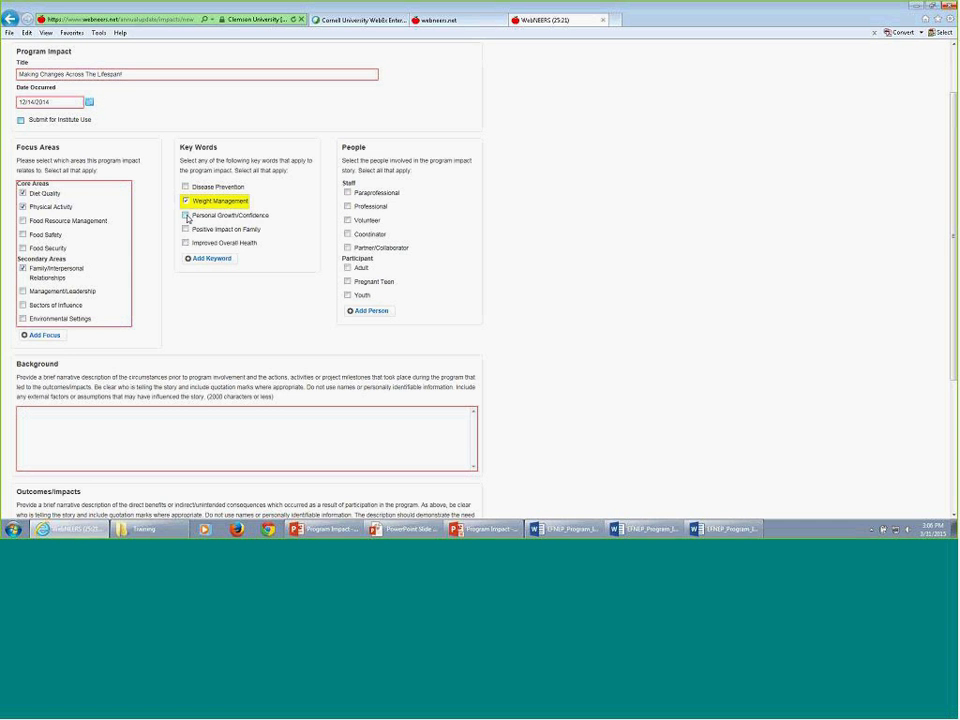
click(186, 216)
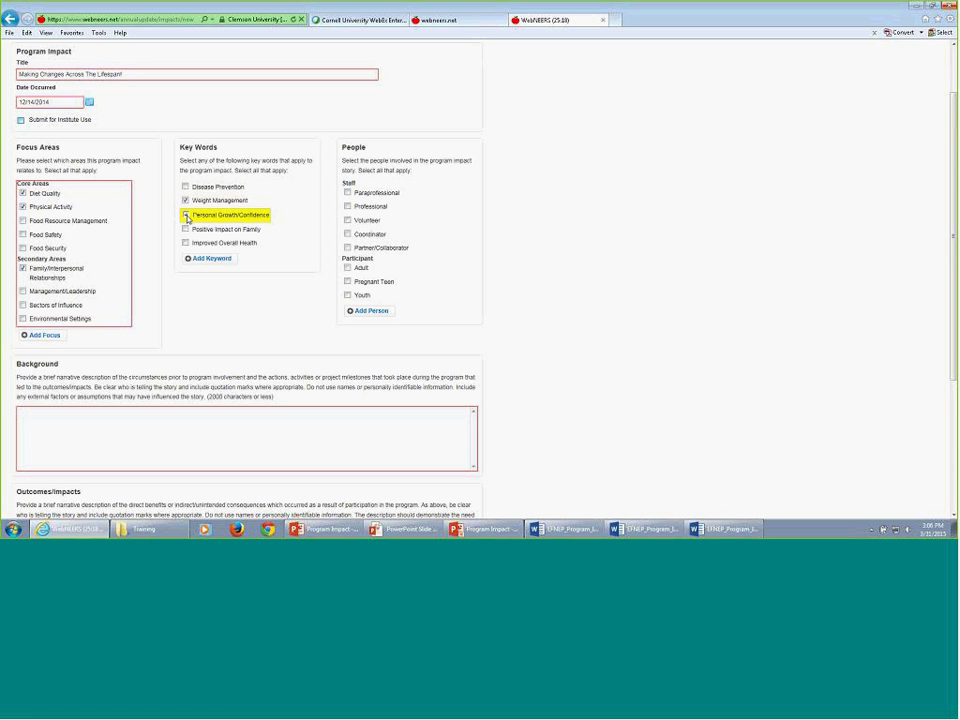
click(186, 229)
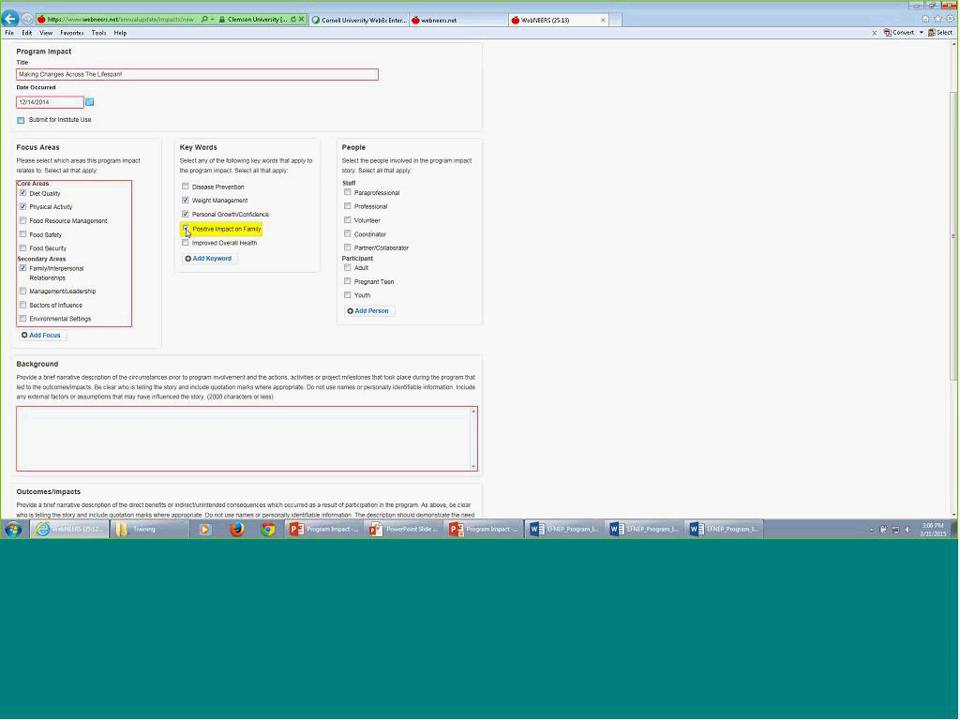
click(185, 230)
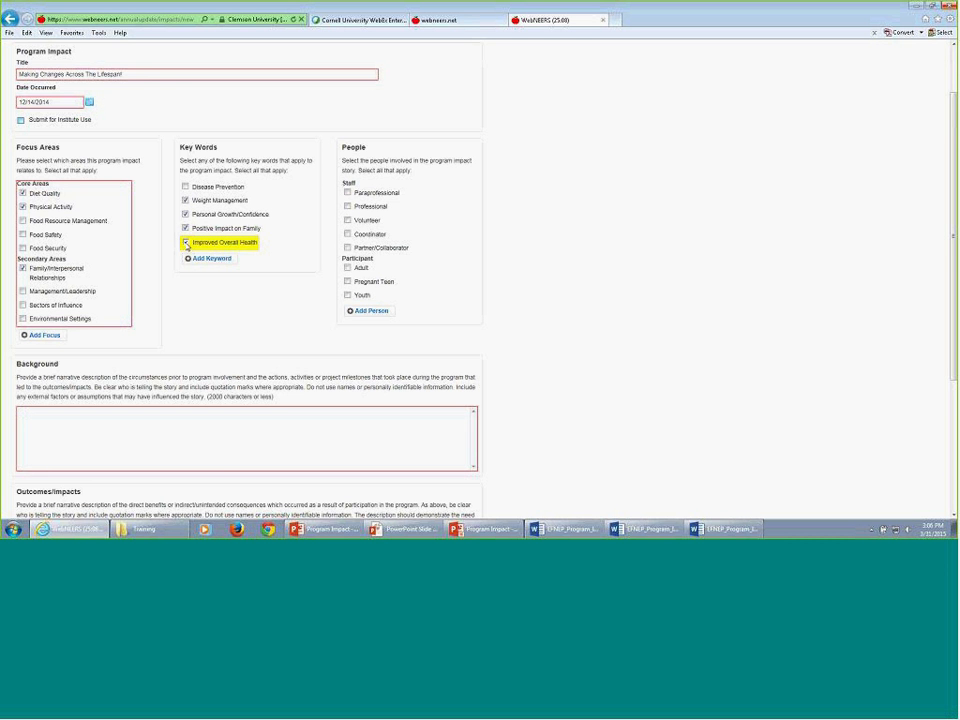
click(185, 243)
click(348, 194)
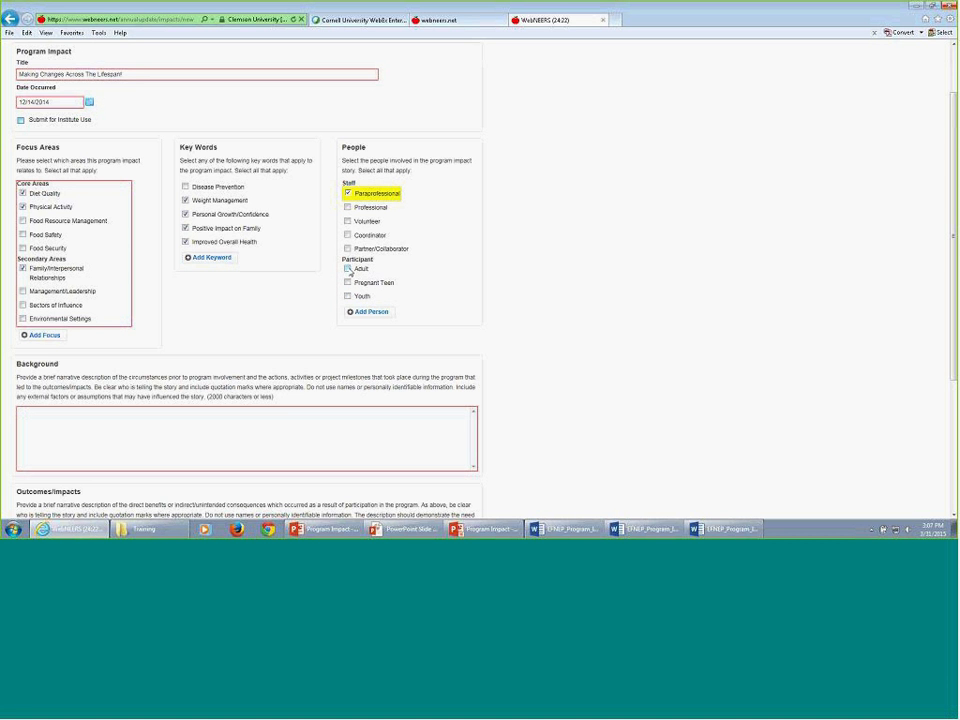
click(348, 269)
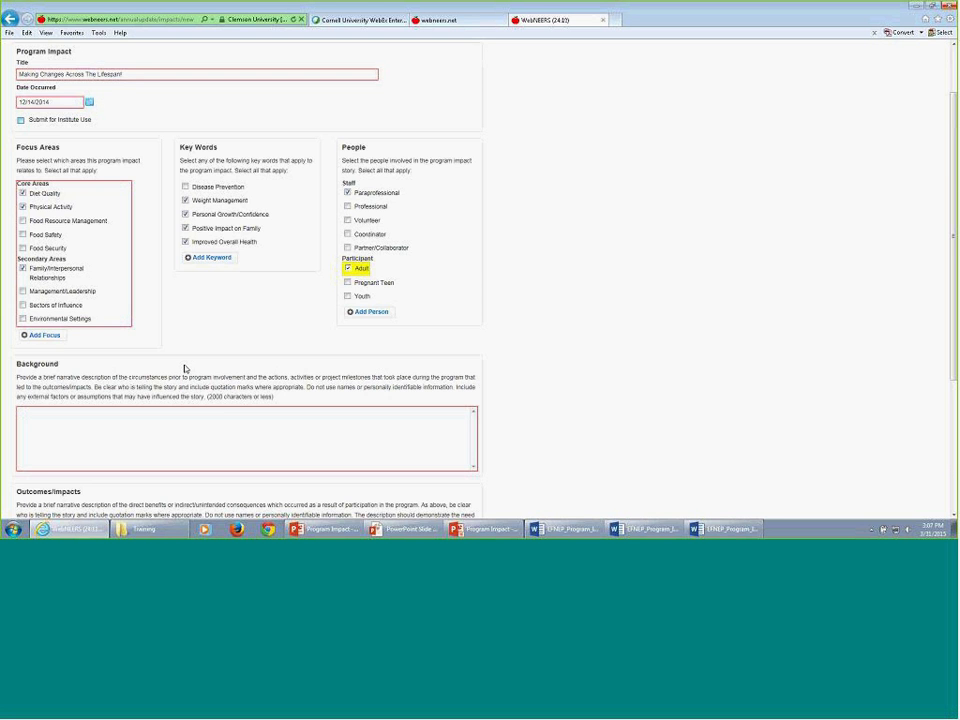
- Switch to Word and copy the Background paragraph from EFNEP_Program_Impact_Drafting_Template - Filled in.docx
scroll(184, 369, down, 3)
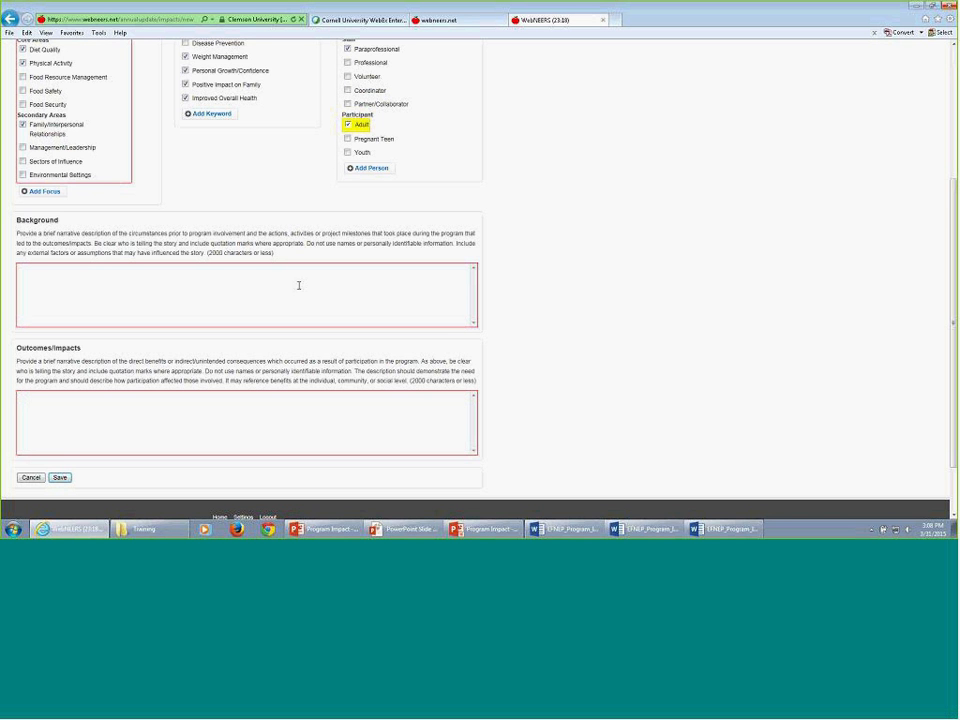
click(149, 271)
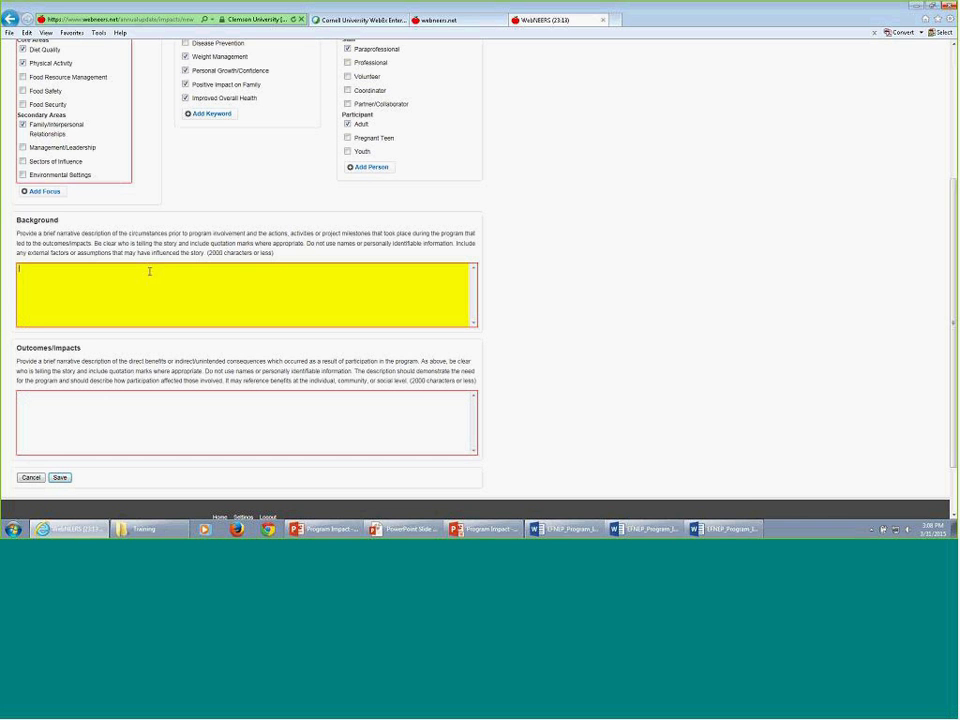
mouse_move(648, 537)
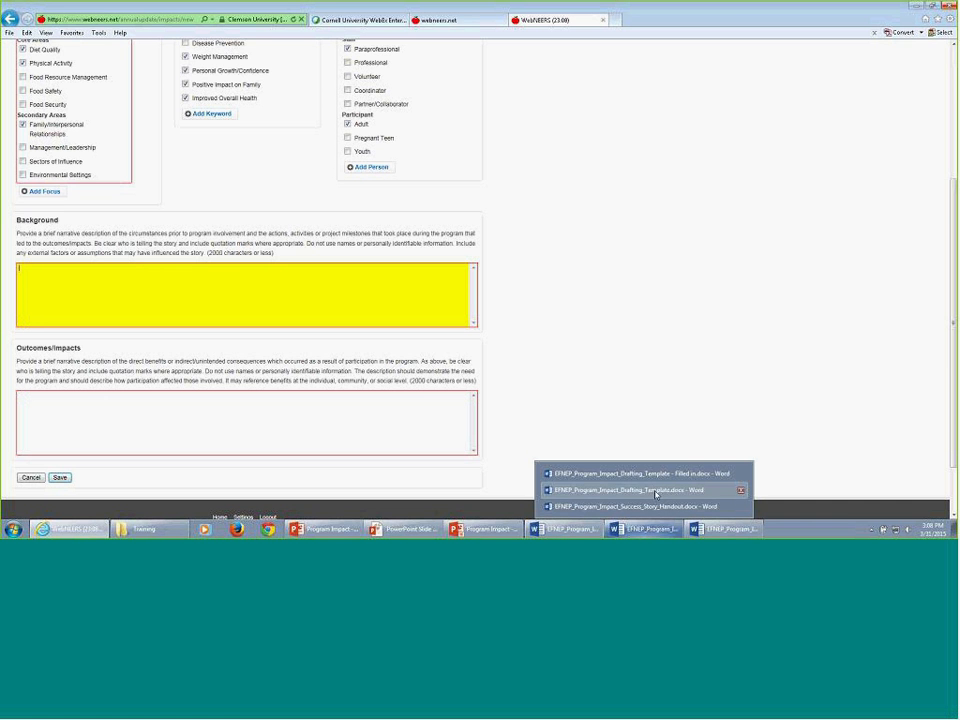
click(640, 473)
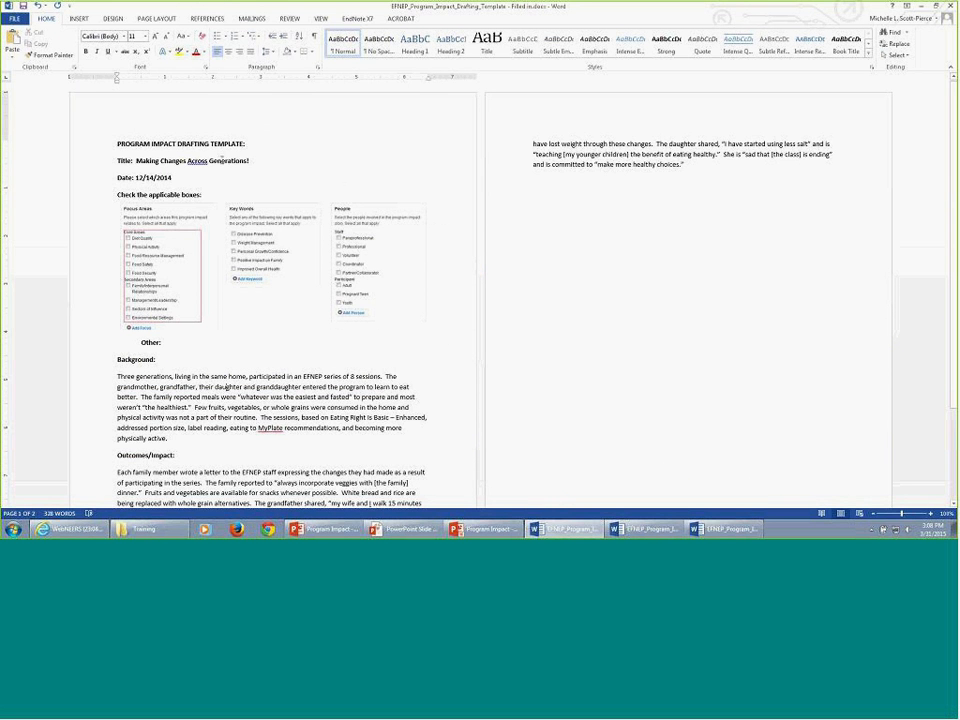
scroll(276, 192, down, 3)
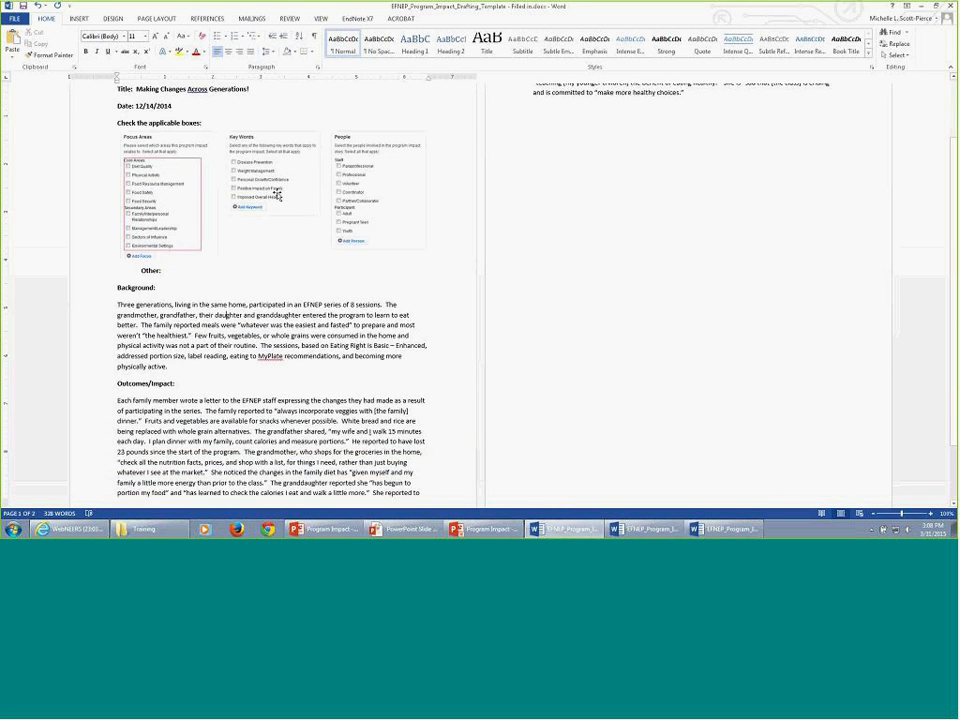
scroll(238, 150, up, 2)
scroll(240, 150, down, 1)
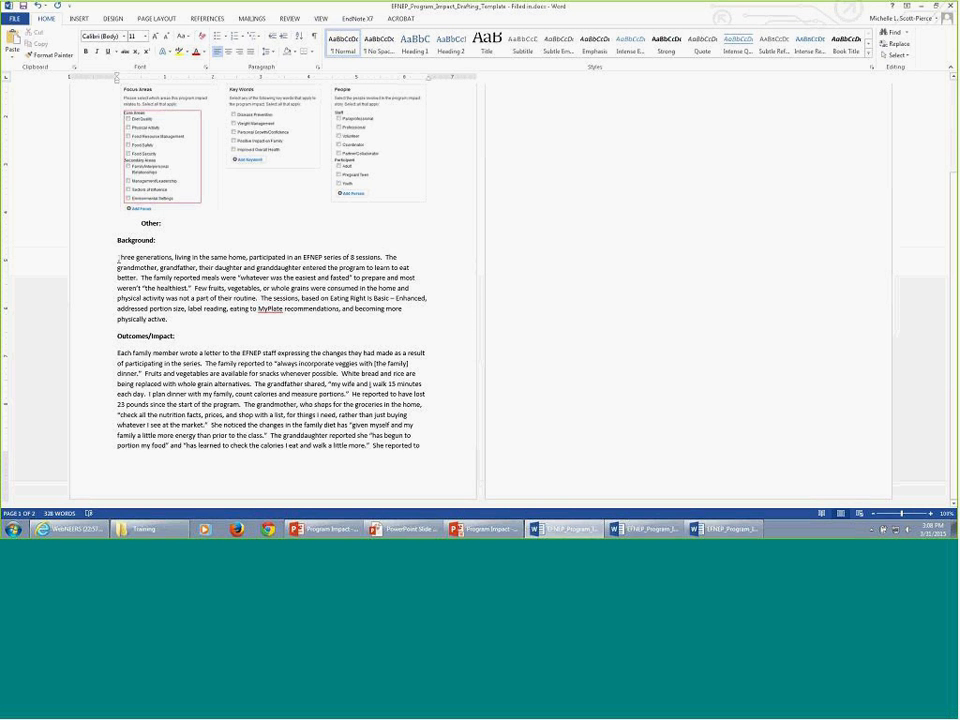
drag(118, 258, 208, 322)
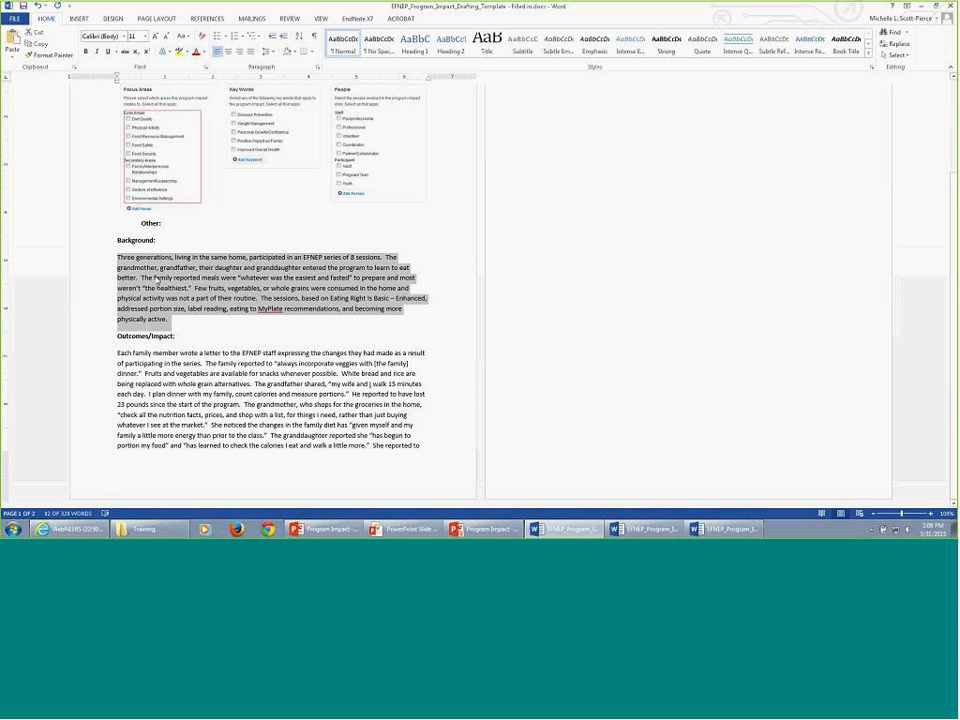
right_click(157, 280)
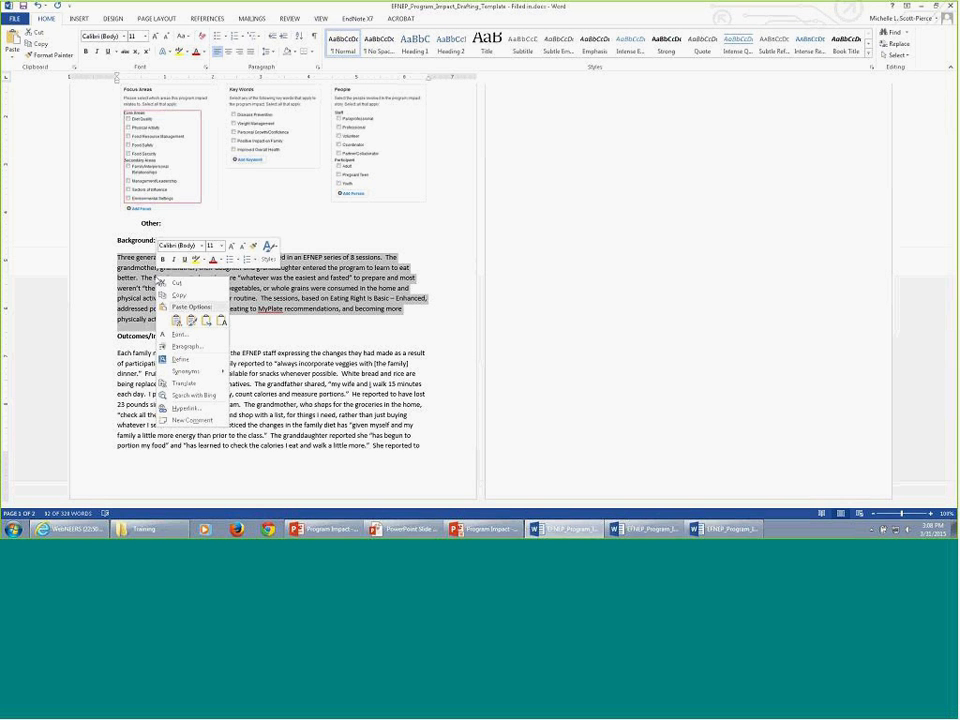
click(180, 296)
- Return to WebNEERS in the browser and paste the copied paragraph into the program impact's Background field
click(77, 535)
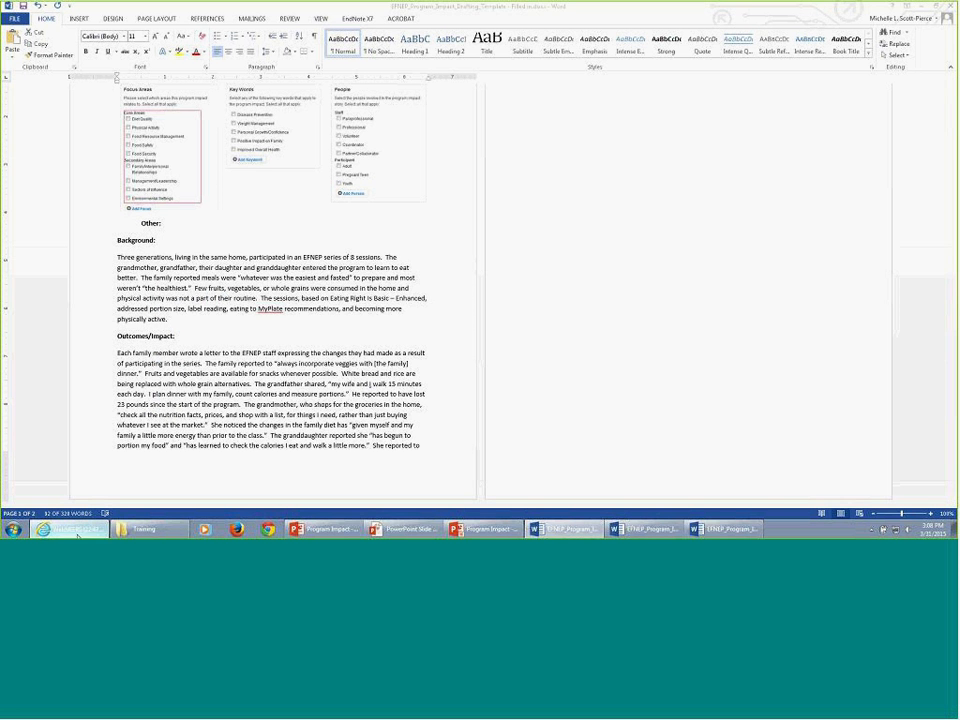
click(22, 268)
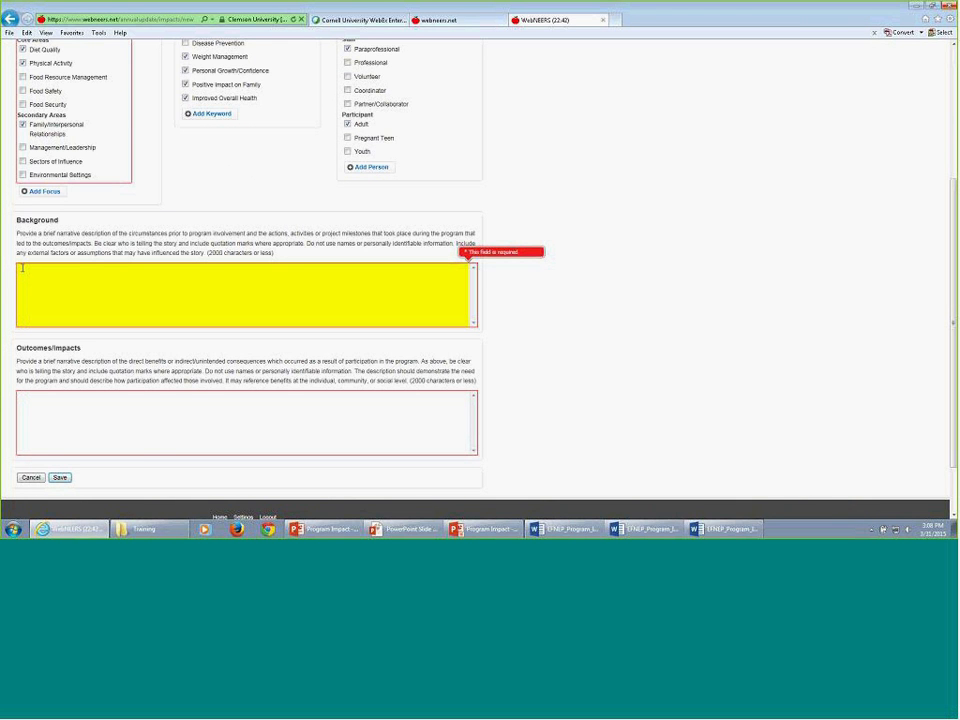
right_click(22, 268)
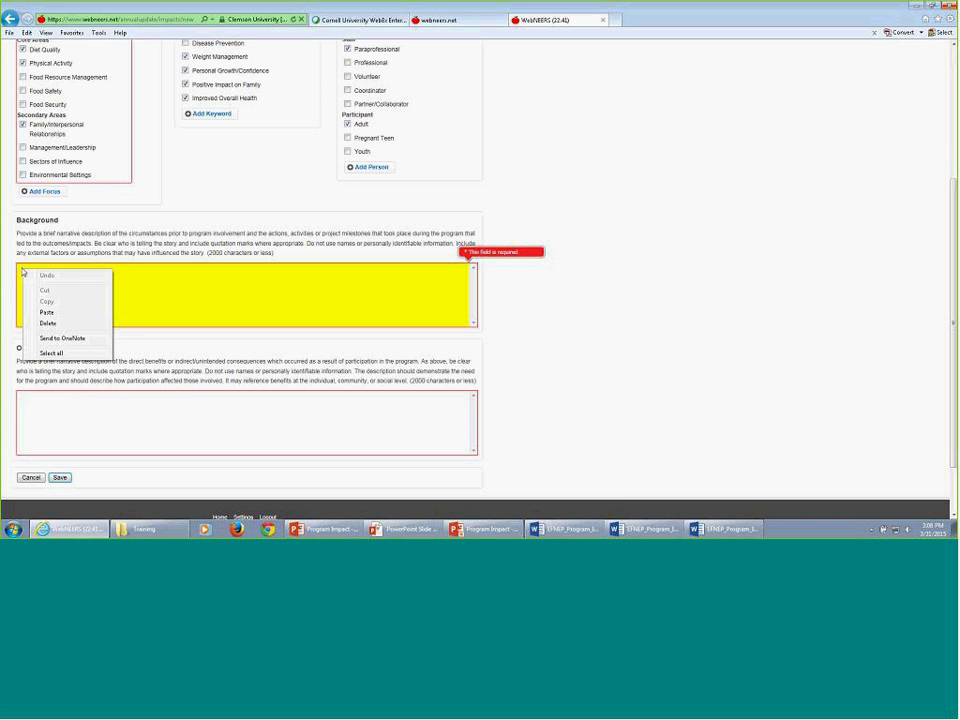
click(46, 312)
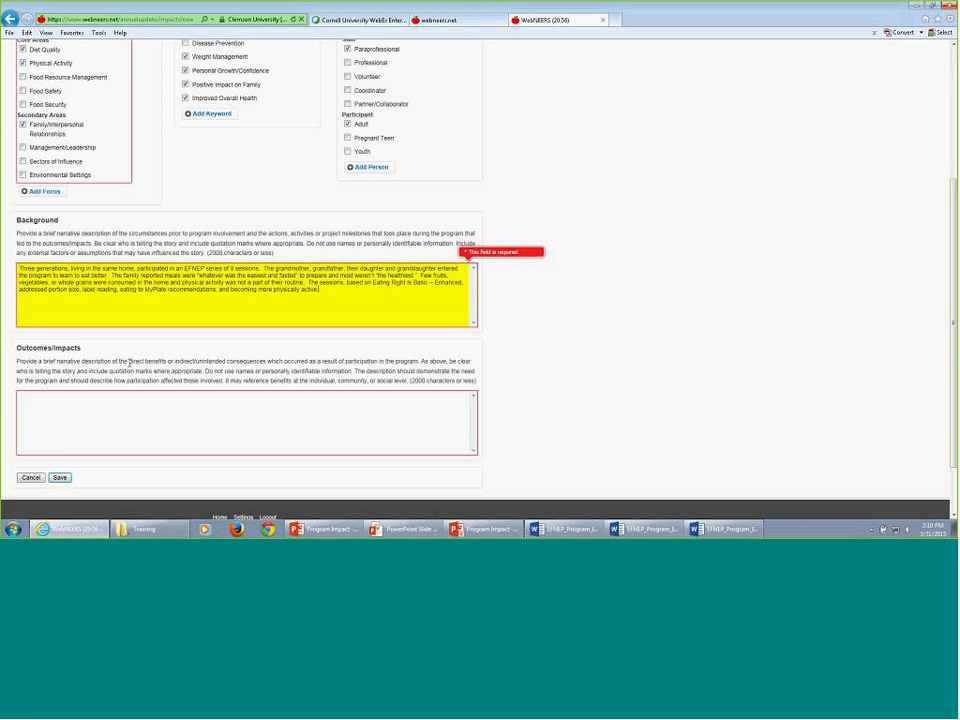
- Switch to Word and copy the full Outcomes/Impact narrative from EFNEP_Program_Impact_Drafting_Template - Filled in.docx
click(115, 391)
scroll(110, 385, down, 2)
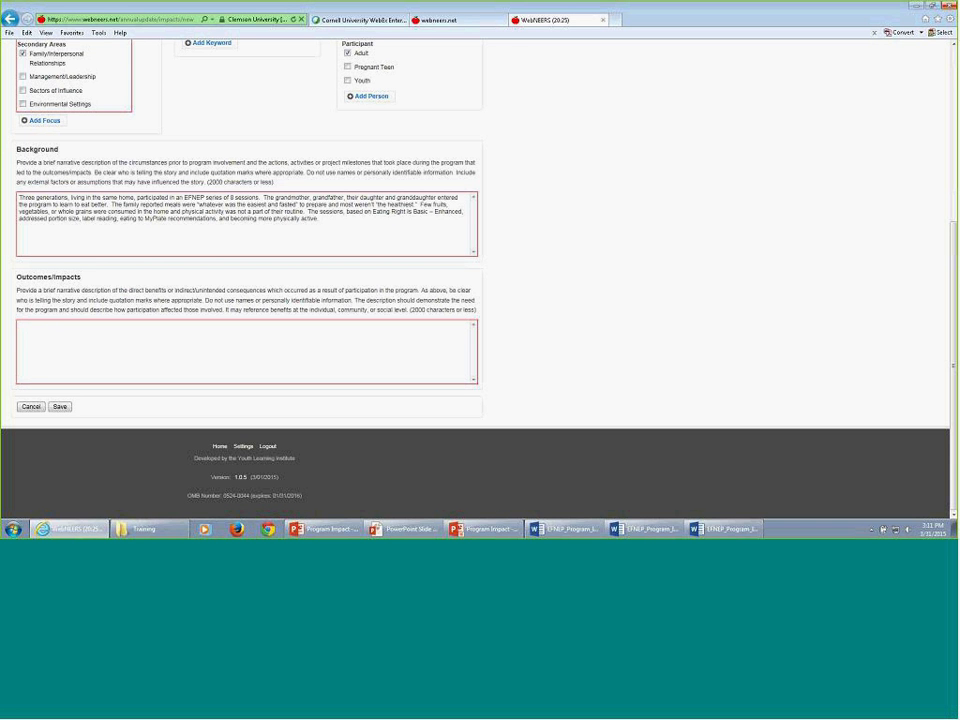
mouse_move(717, 535)
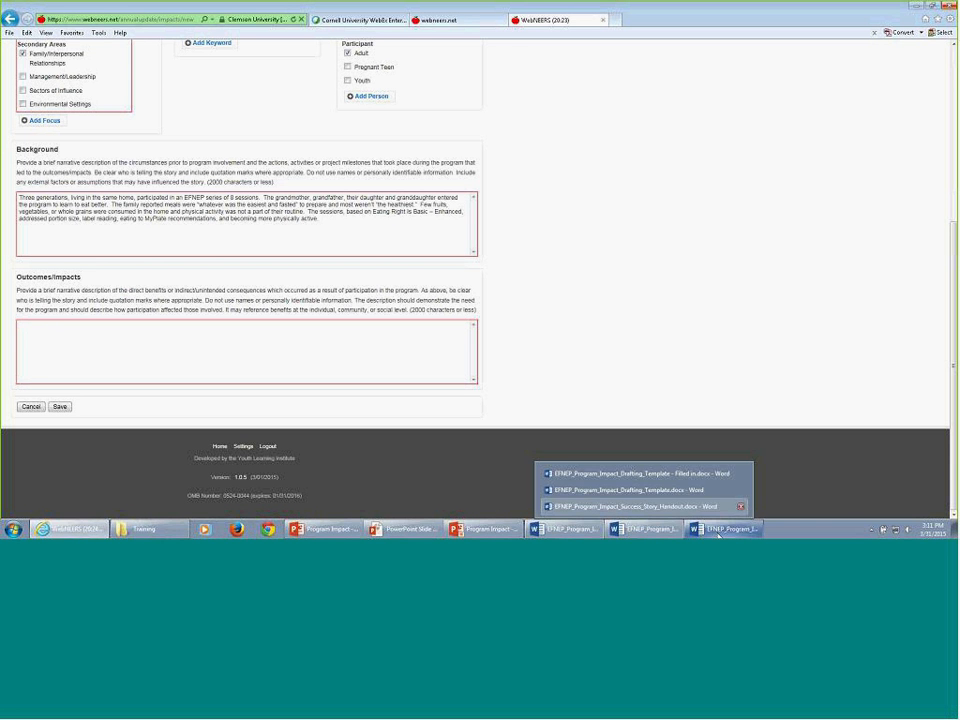
click(650, 473)
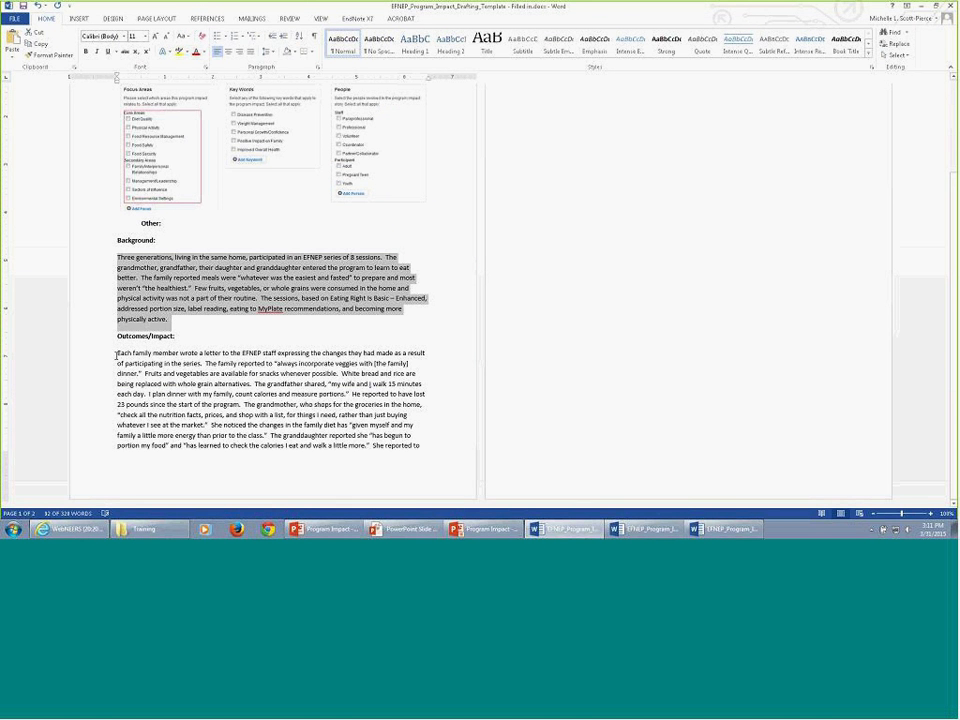
mouse_move(117, 355)
mouse_down()
mouse_move(165, 365)
mouse_move(285, 427)
mouse_move(508, 425)
mouse_move(619, 204)
mouse_move(686, 189)
mouse_move(690, 163)
mouse_up()
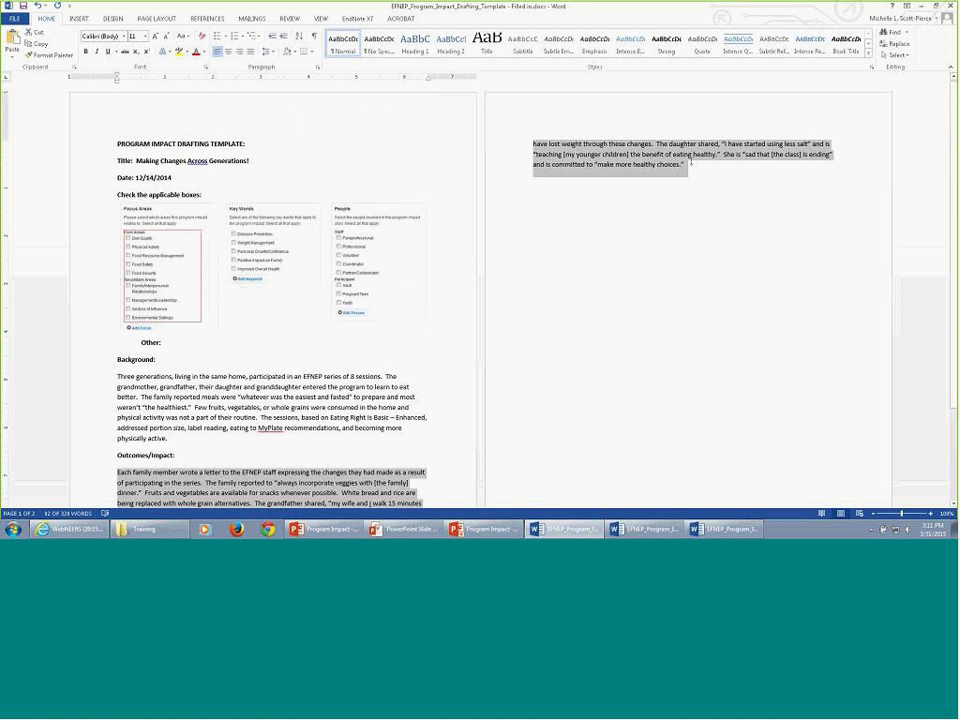
right_click(689, 162)
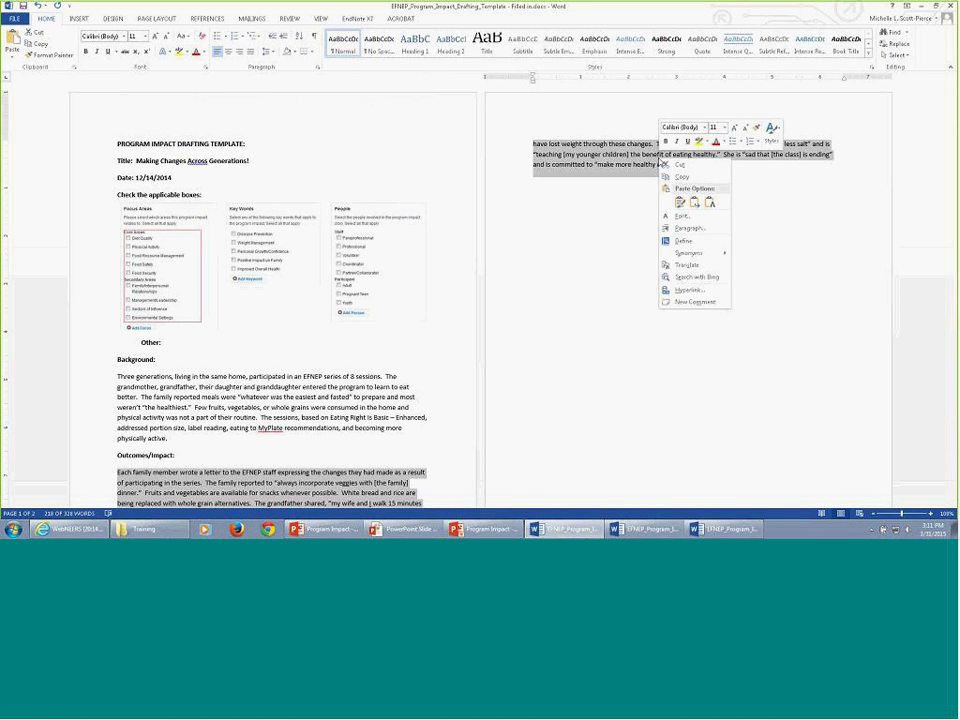
click(686, 178)
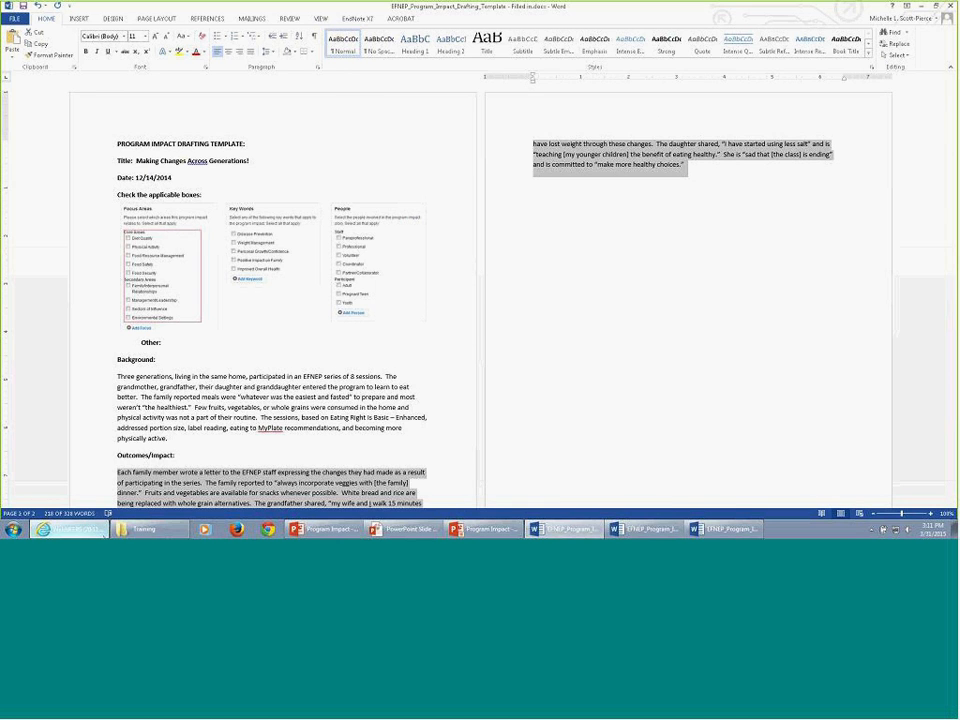
- Return to WebNEERS in the browser, paste the copied narrative into the Outcomes/Impacts field and save the program impact
click(70, 528)
click(37, 328)
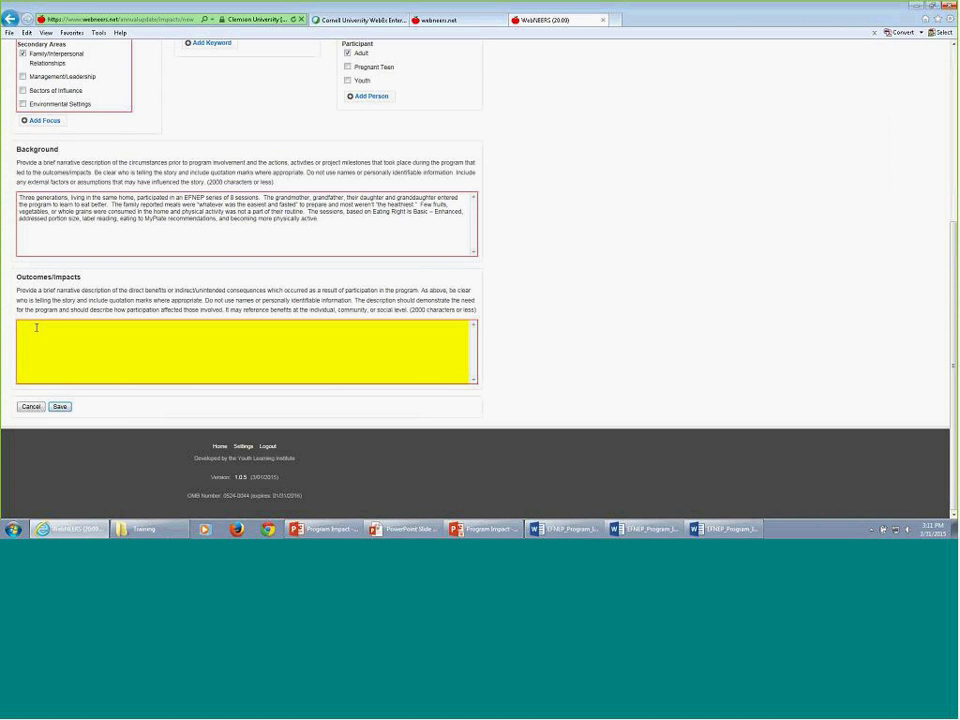
right_click(37, 328)
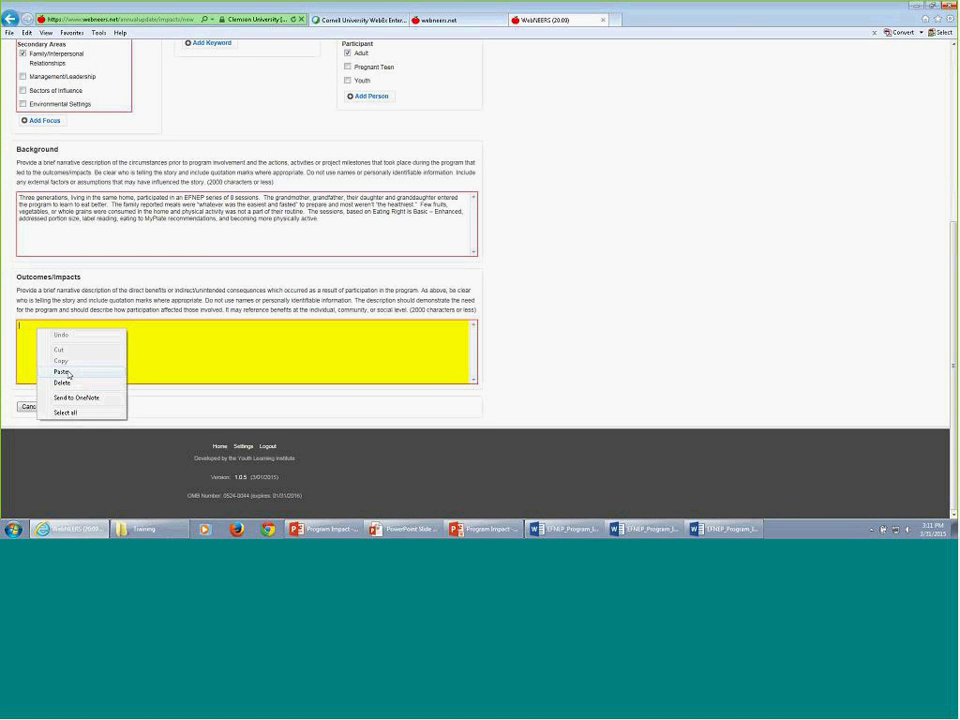
click(62, 372)
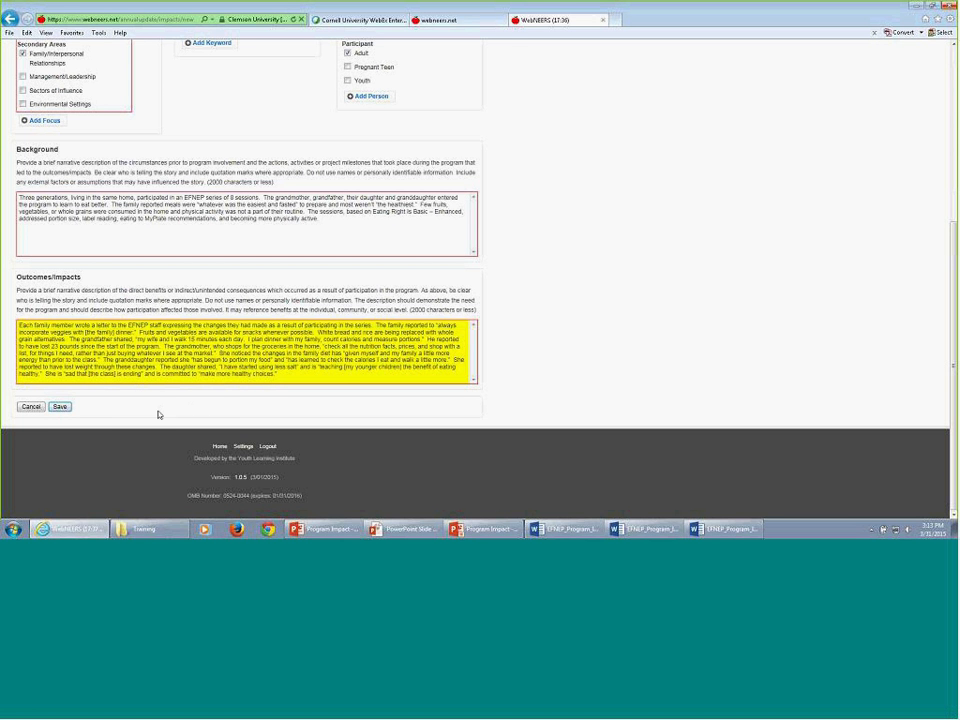
click(57, 408)
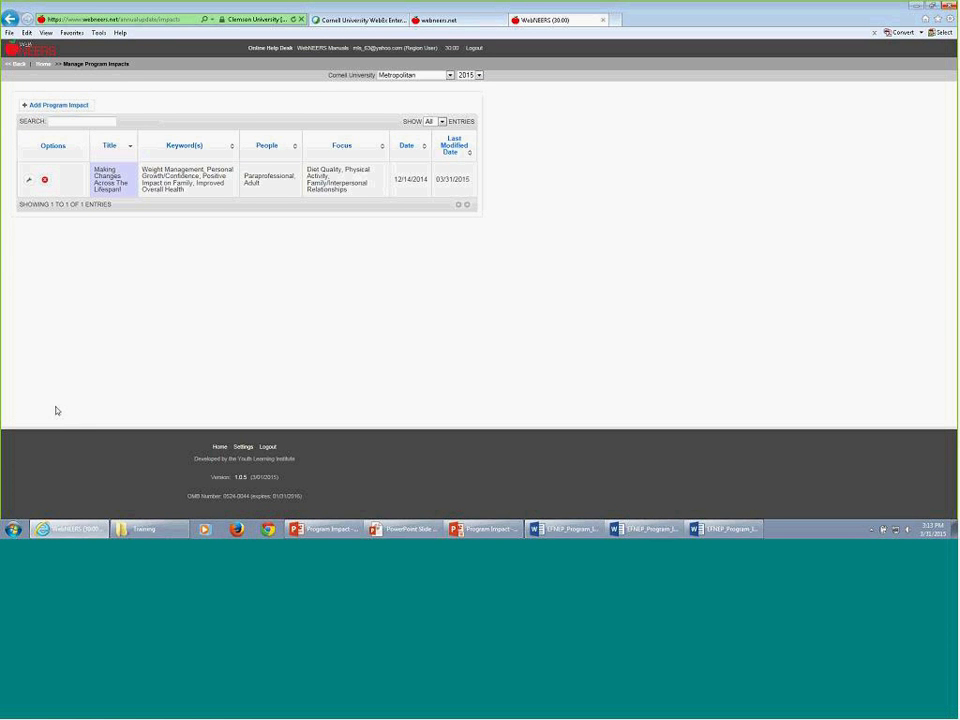